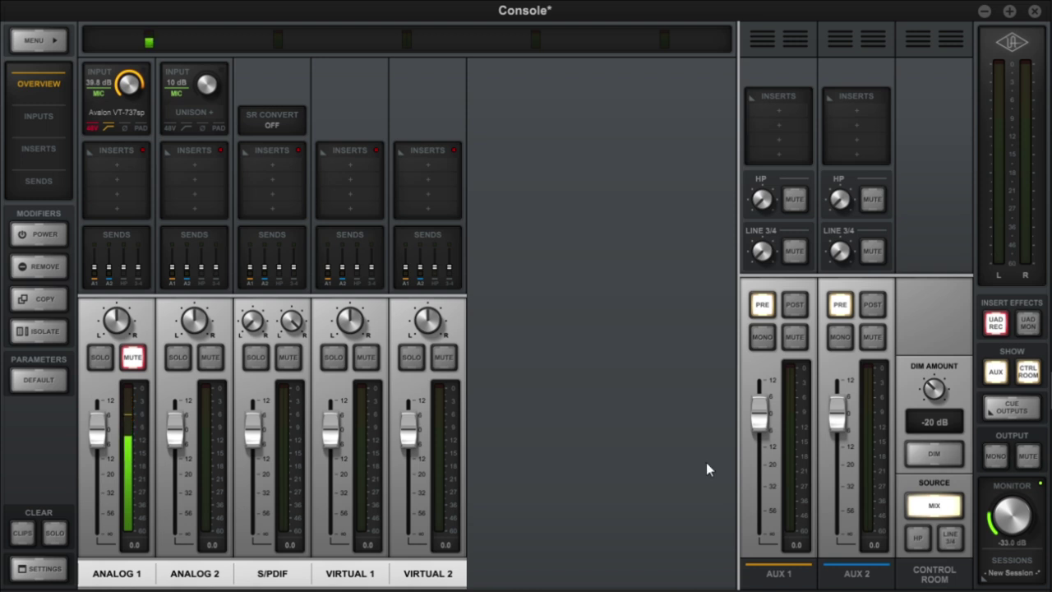
# - Open the hardware settings of Console and look at the buffer size options for the Apollo Twin
pyautogui.click(39, 569)
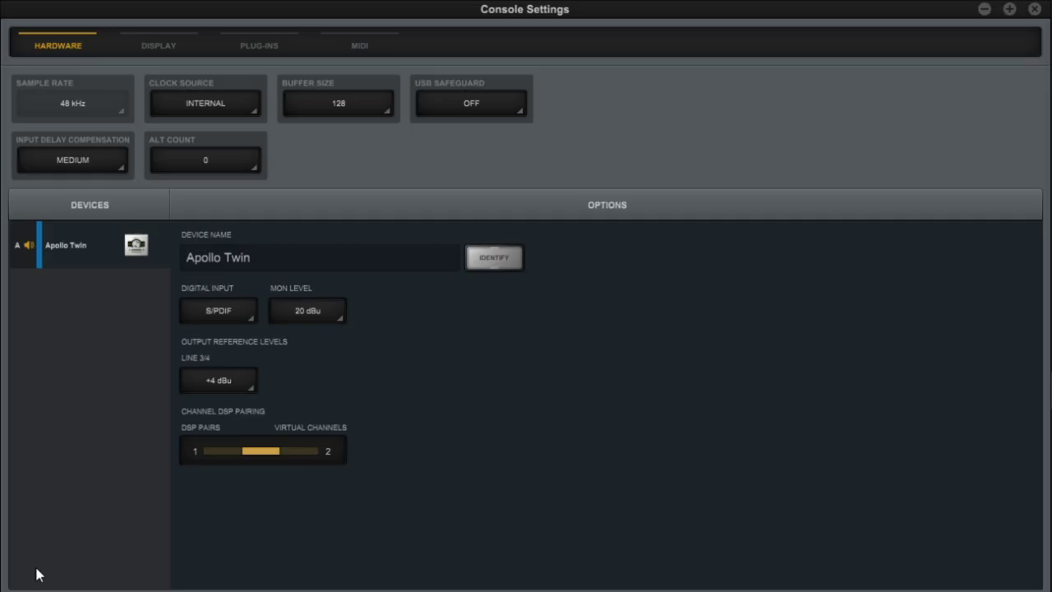
pyautogui.click(328, 110)
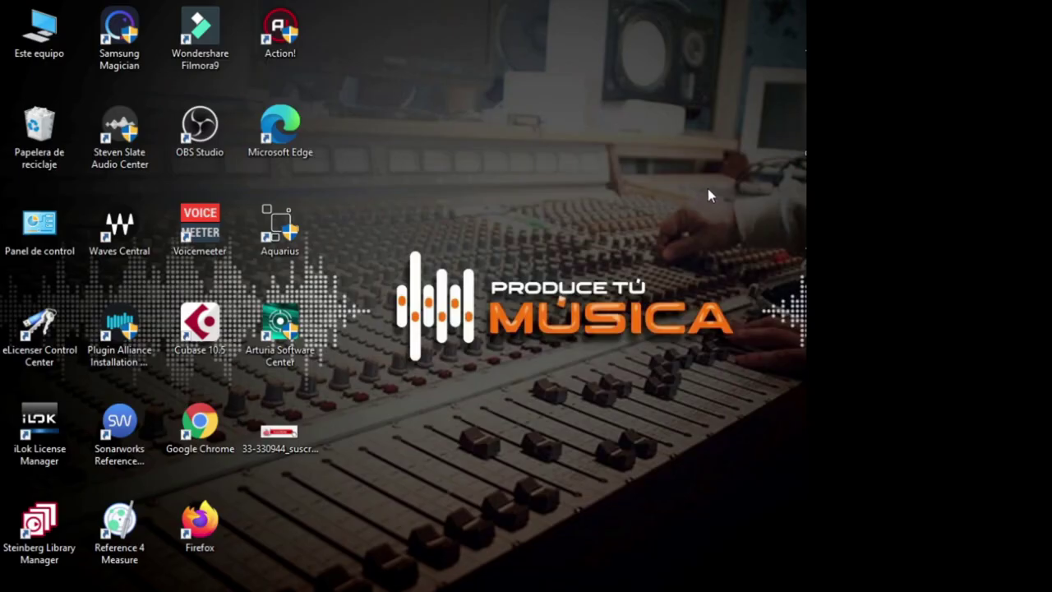
# - Open Device Manager from the properties of Este equipo, maximize it and collapse the sound, video and game controllers category
pyautogui.rightClick(54, 49)
pyautogui.click(138, 232)
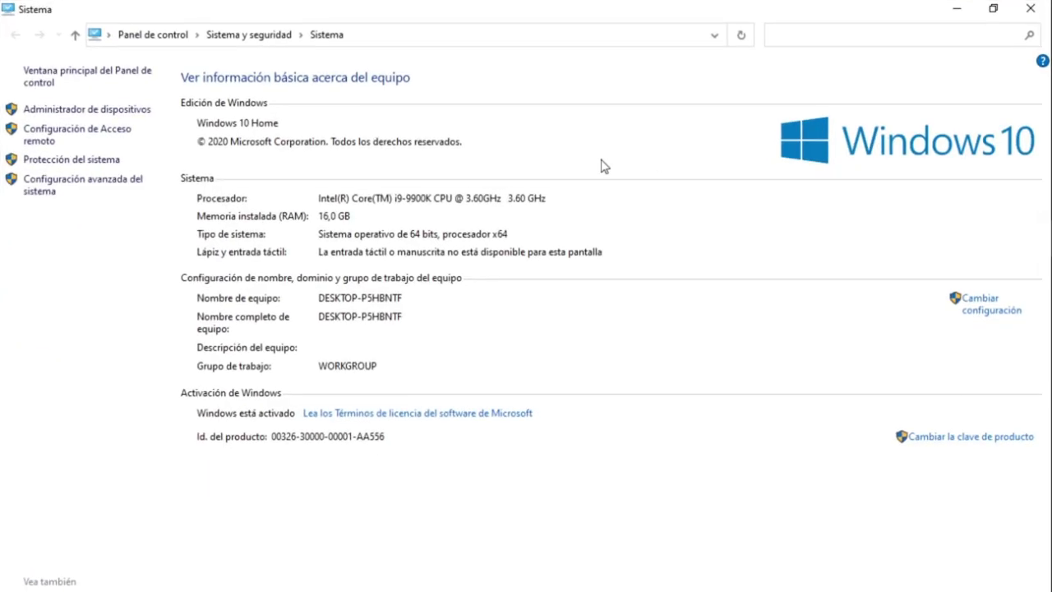
pyautogui.click(114, 110)
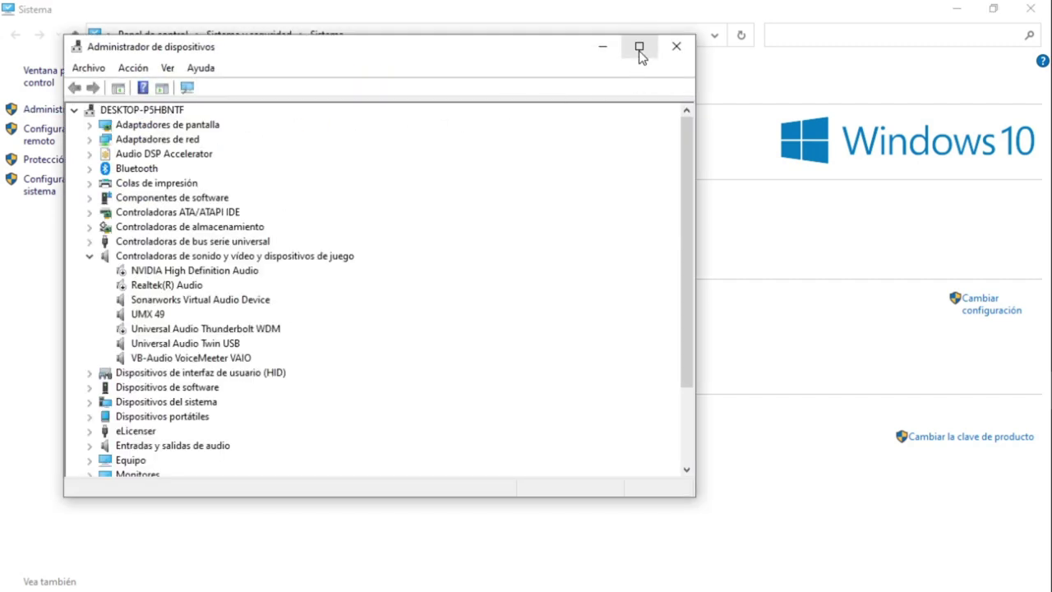
pyautogui.click(639, 49)
pyautogui.click(26, 216)
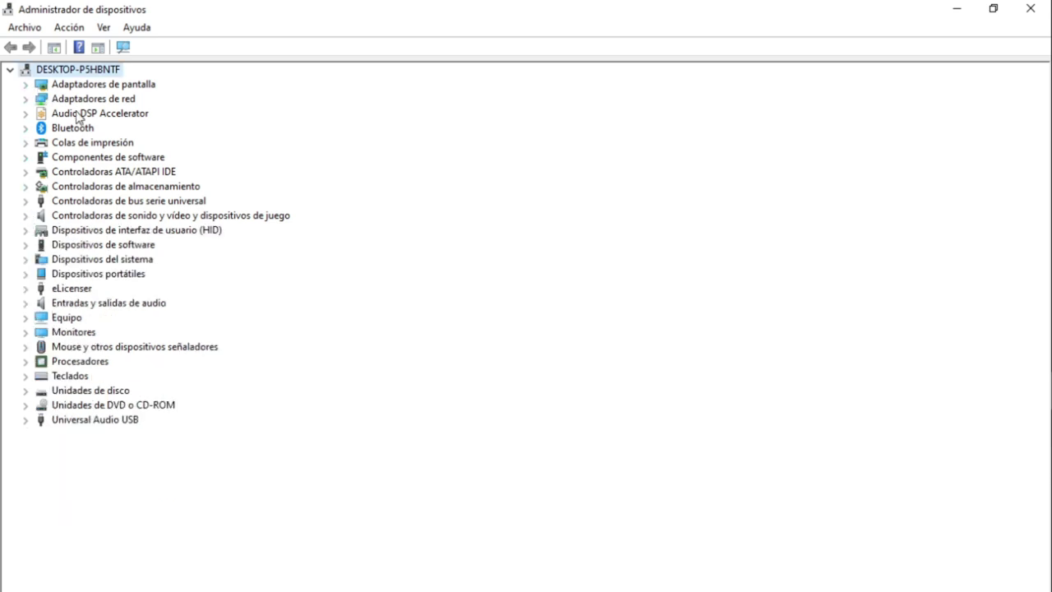
# - Check the devices in each category from Adaptadores de pantalla through Controladoras de sonido y vídeo, expanding and collapsing them one by one
pyautogui.click(24, 84)
pyautogui.click(25, 85)
pyautogui.click(26, 99)
pyautogui.click(25, 98)
pyautogui.click(25, 114)
pyautogui.click(25, 115)
pyautogui.click(25, 128)
pyautogui.click(25, 128)
pyautogui.click(26, 143)
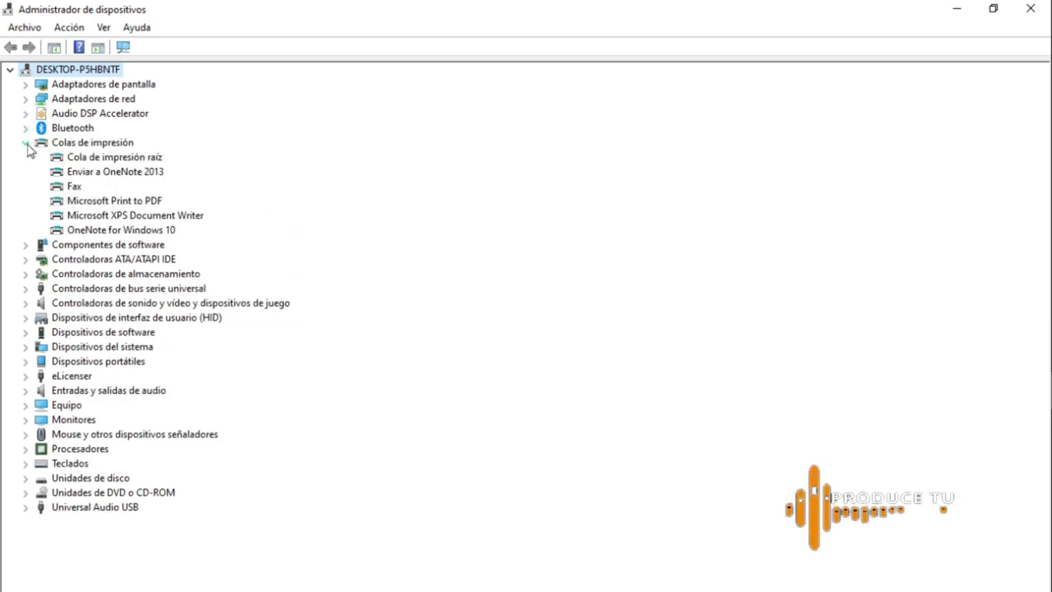
pyautogui.click(26, 143)
pyautogui.click(25, 157)
pyautogui.click(25, 157)
pyautogui.click(26, 171)
pyautogui.click(25, 172)
pyautogui.click(26, 187)
pyautogui.click(26, 187)
pyautogui.click(25, 201)
pyautogui.click(26, 200)
pyautogui.click(25, 215)
pyautogui.click(26, 215)
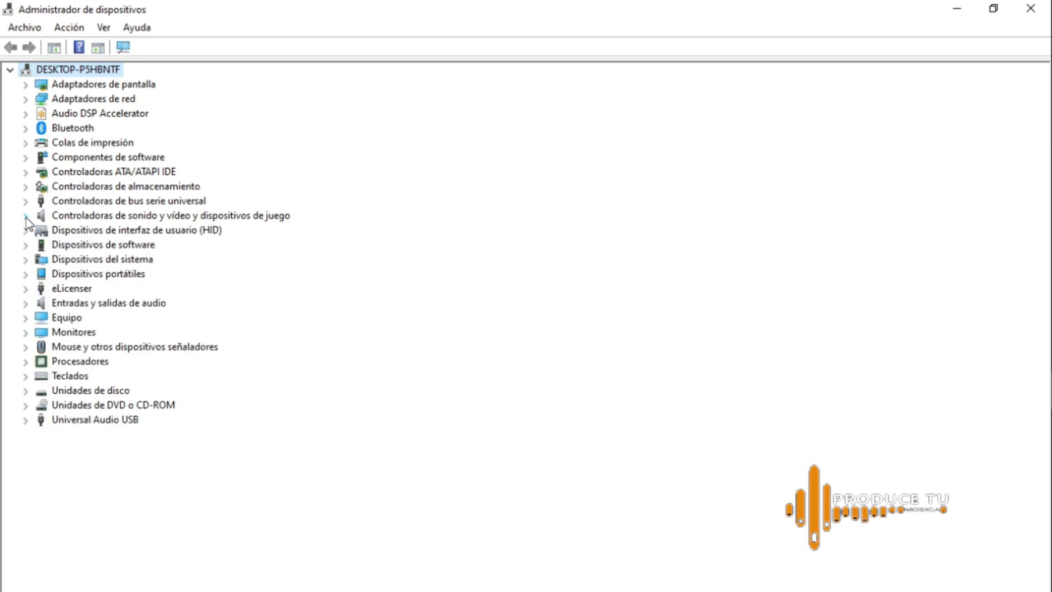
# - Inspect the driver actions available for Universal Audio Twin USB in the Universal Audio USB category, and collapse the category
pyautogui.click(94, 419)
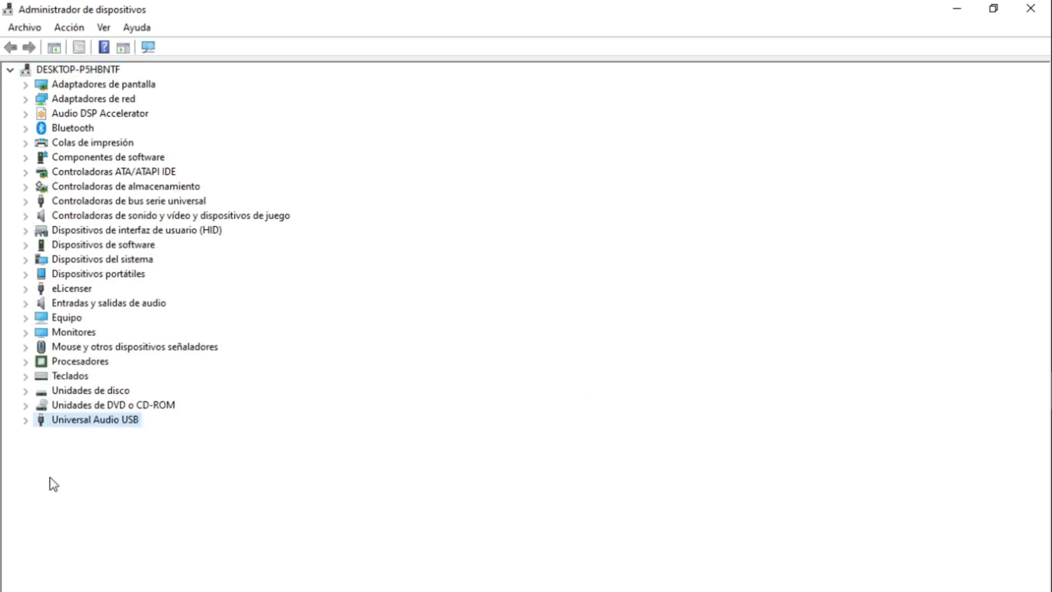
pyautogui.click(25, 419)
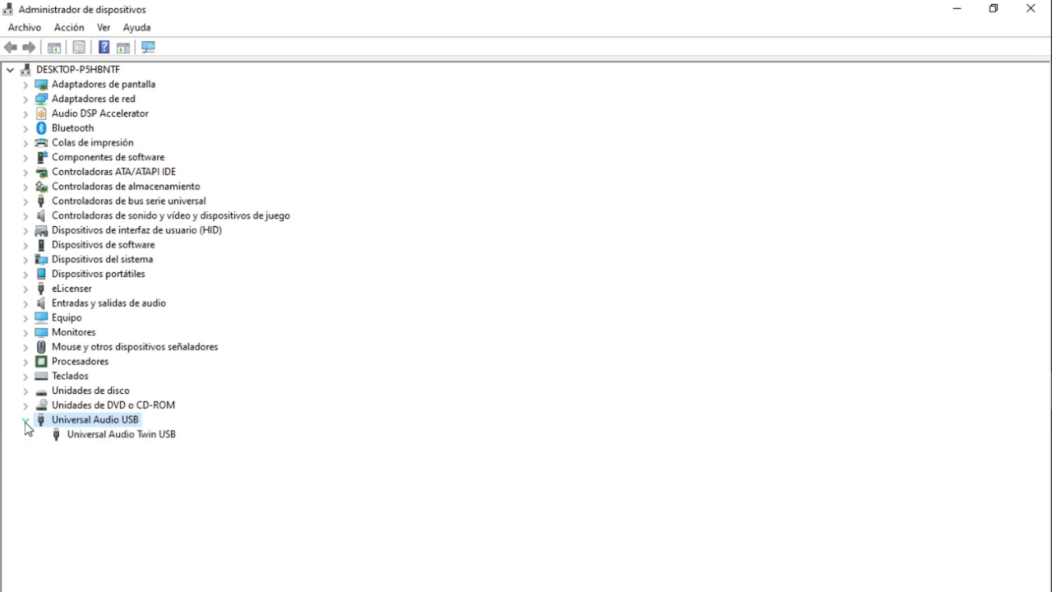
pyautogui.rightClick(133, 436)
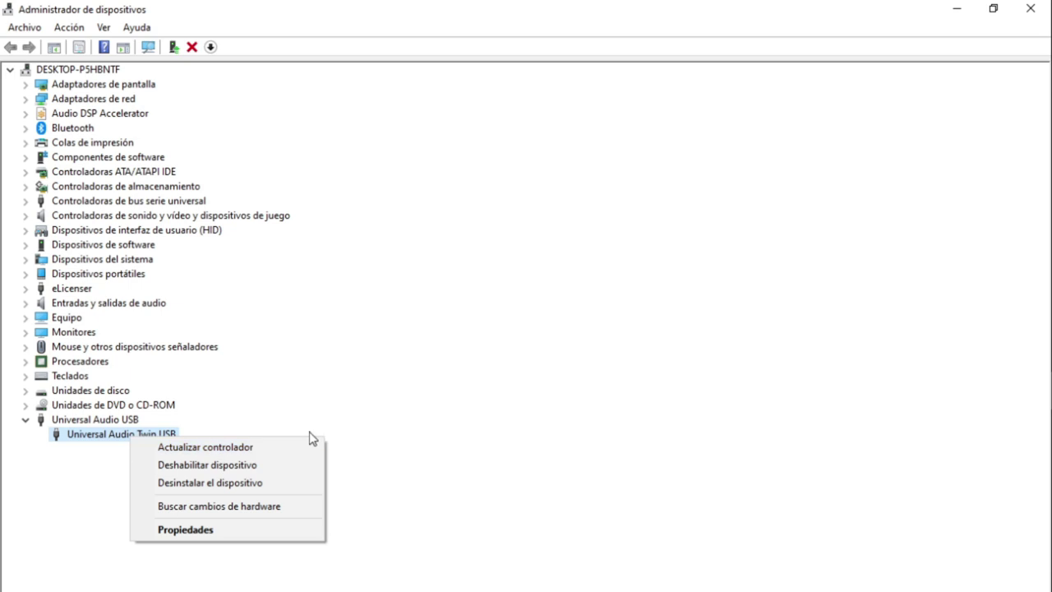
pyautogui.click(27, 421)
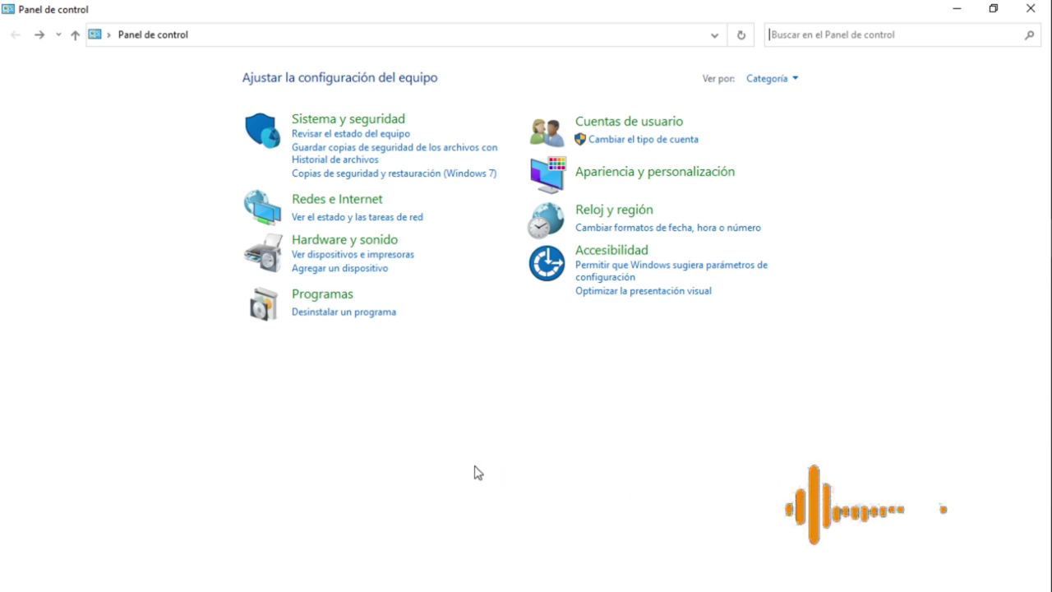
# - Open the advanced power settings of the Alto rendimiento plan from Hardware y sonido and move the dialog nearer the middle
pyautogui.click(376, 245)
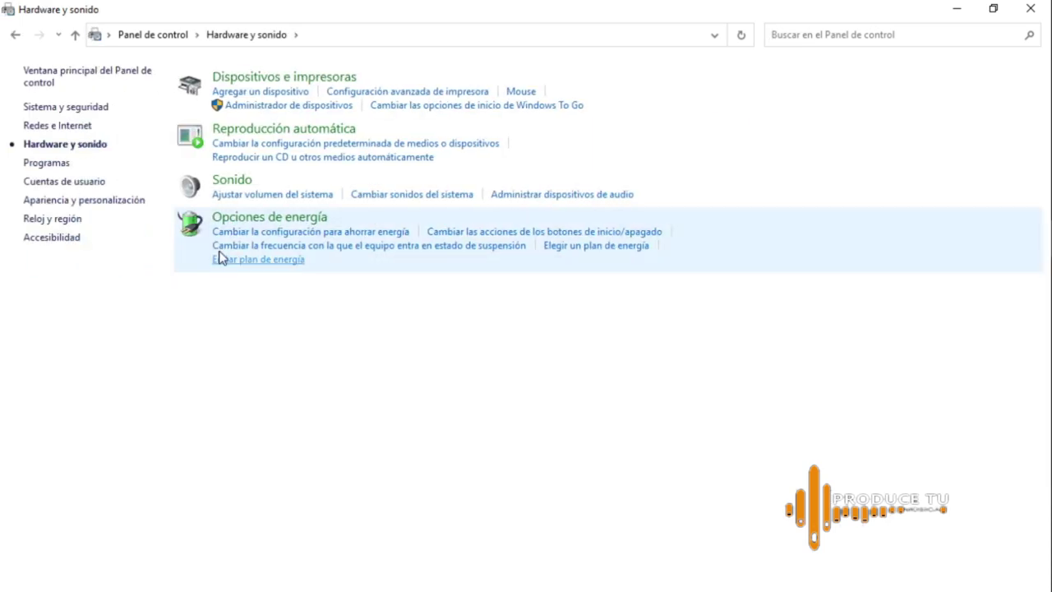
pyautogui.click(289, 219)
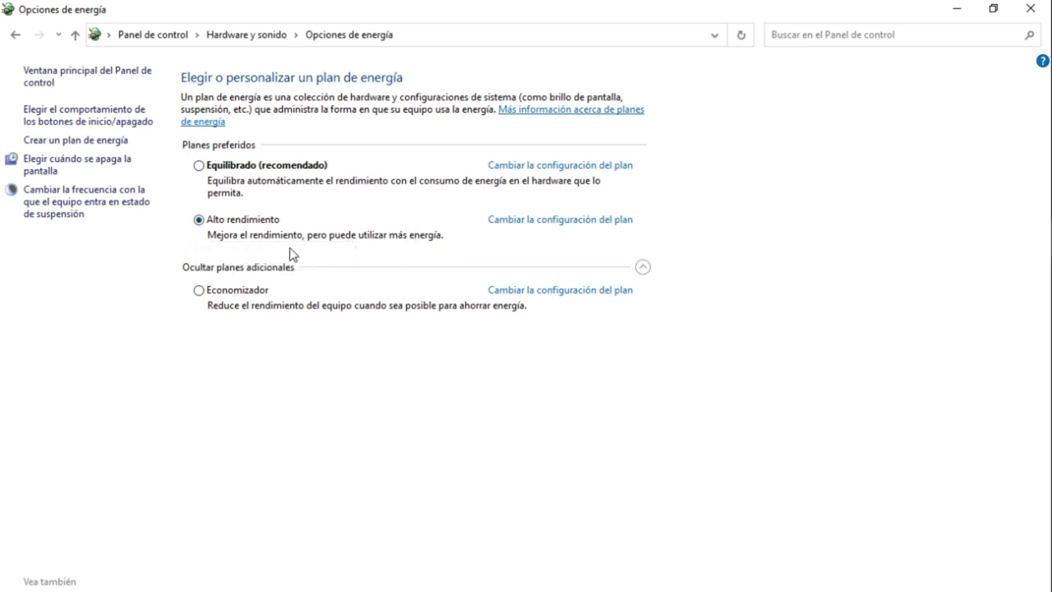
pyautogui.click(579, 222)
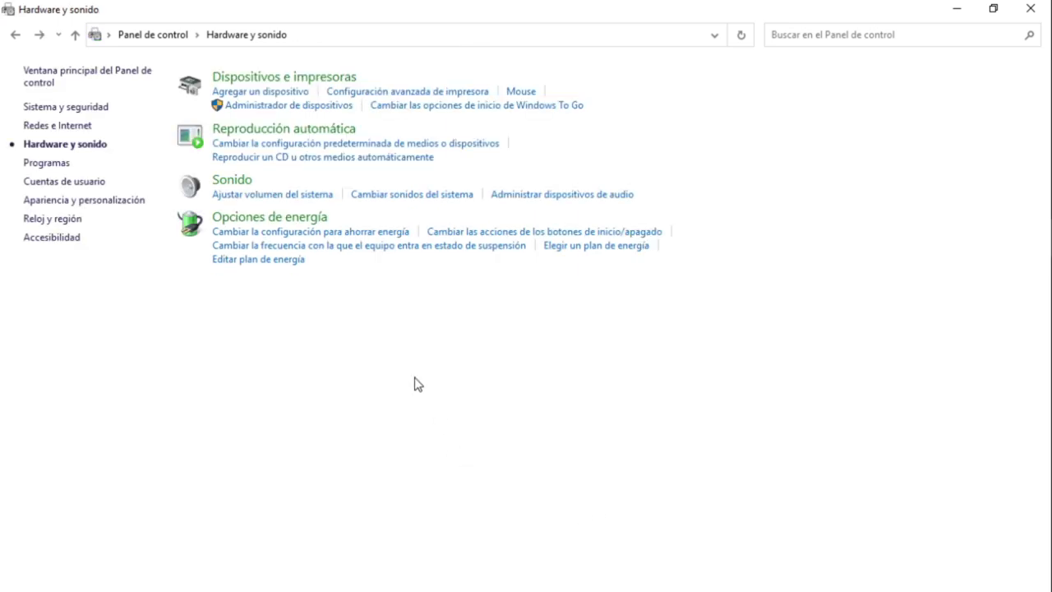
pyautogui.click(298, 218)
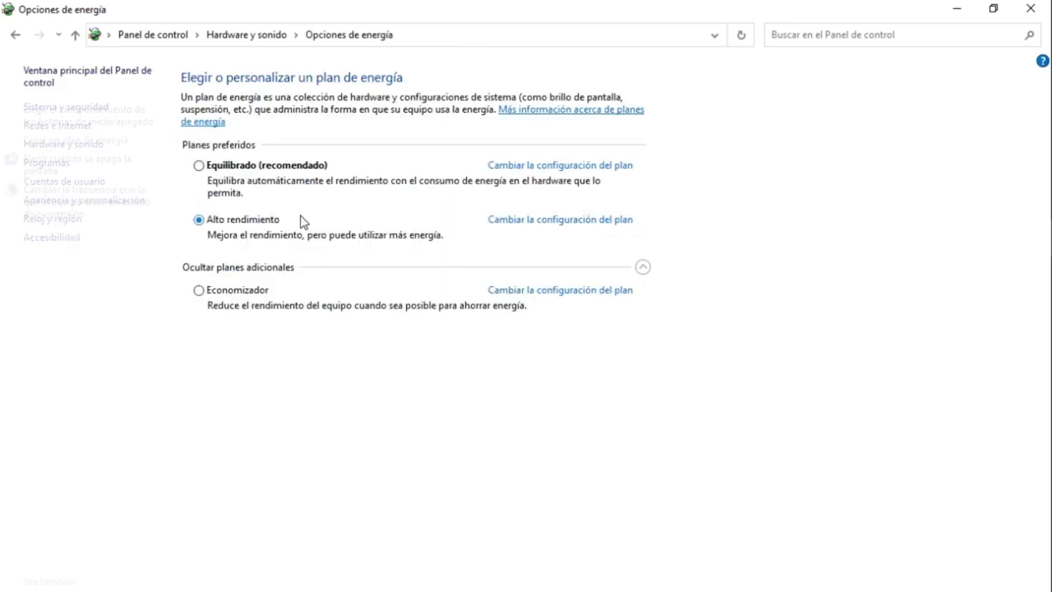
pyautogui.click(593, 222)
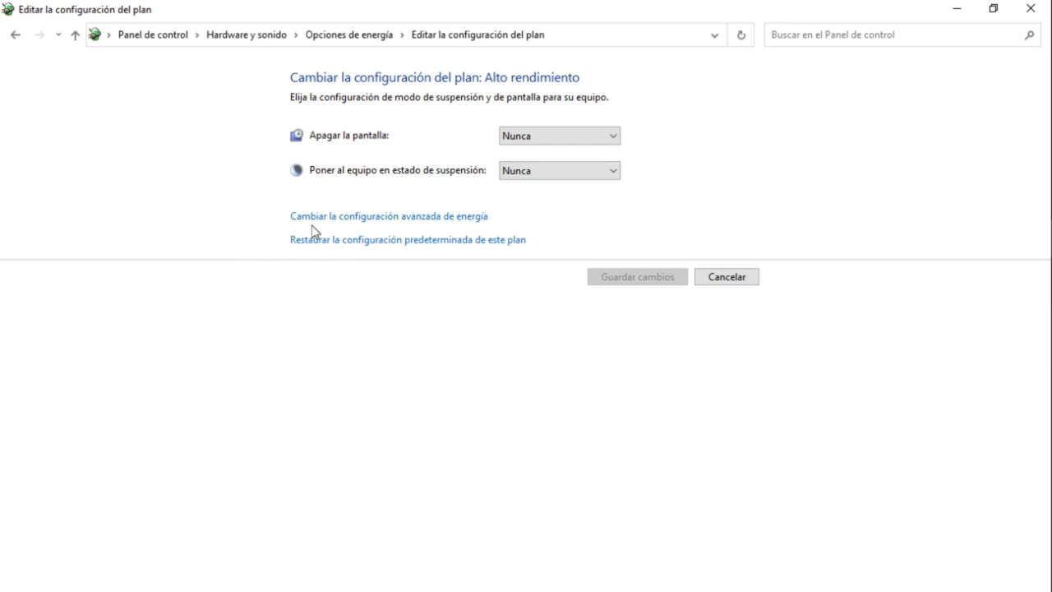
pyautogui.click(460, 218)
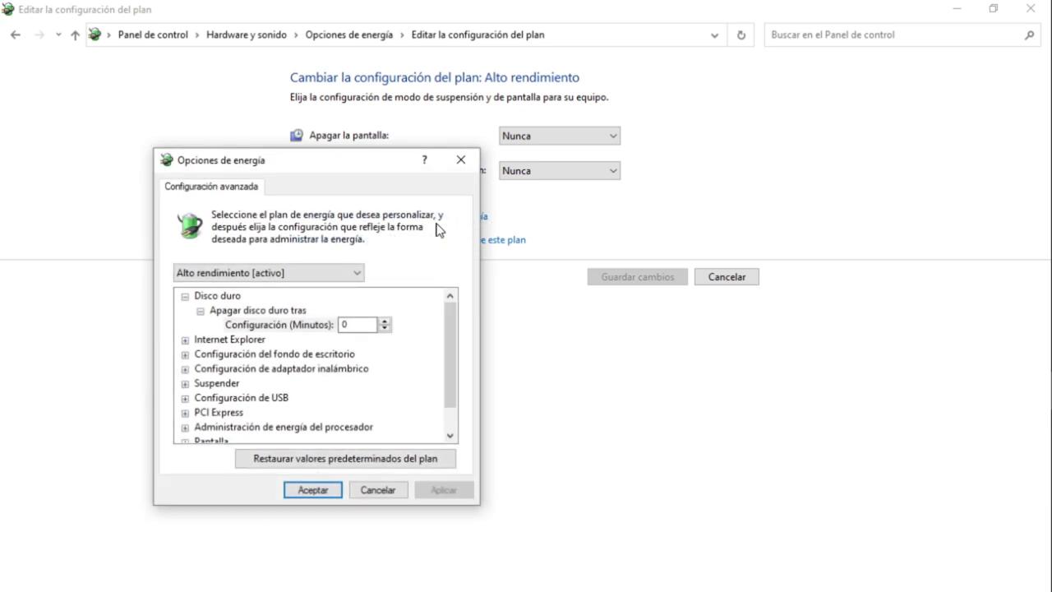
pyautogui.moveTo(343, 167); pyautogui.dragTo(487, 152)
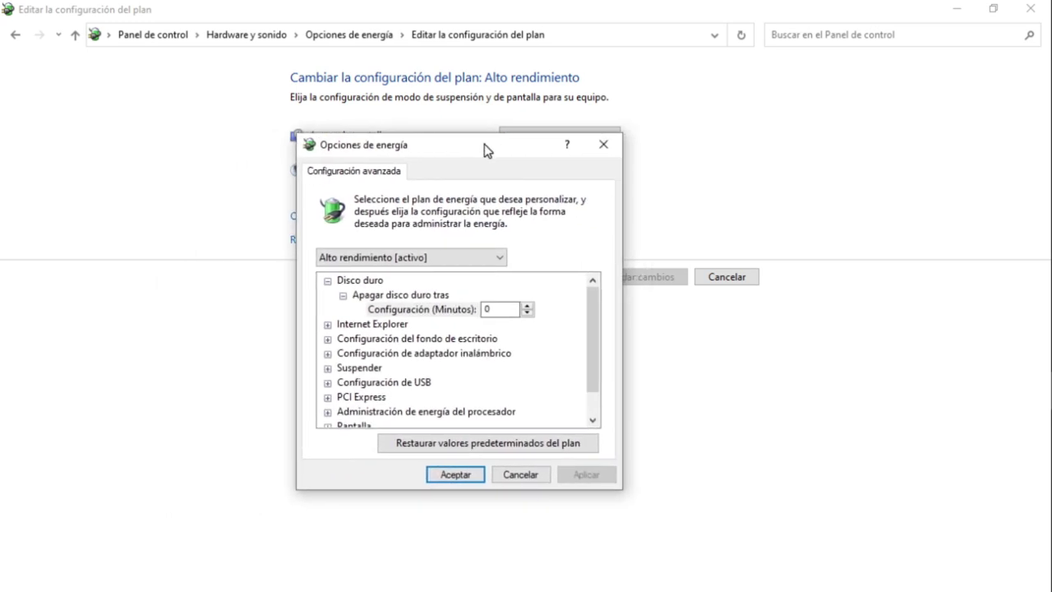
# - Check the hard disk turn-off time and the minimum processor state in the Alto rendimiento plan's advanced settings
pyautogui.click(327, 281)
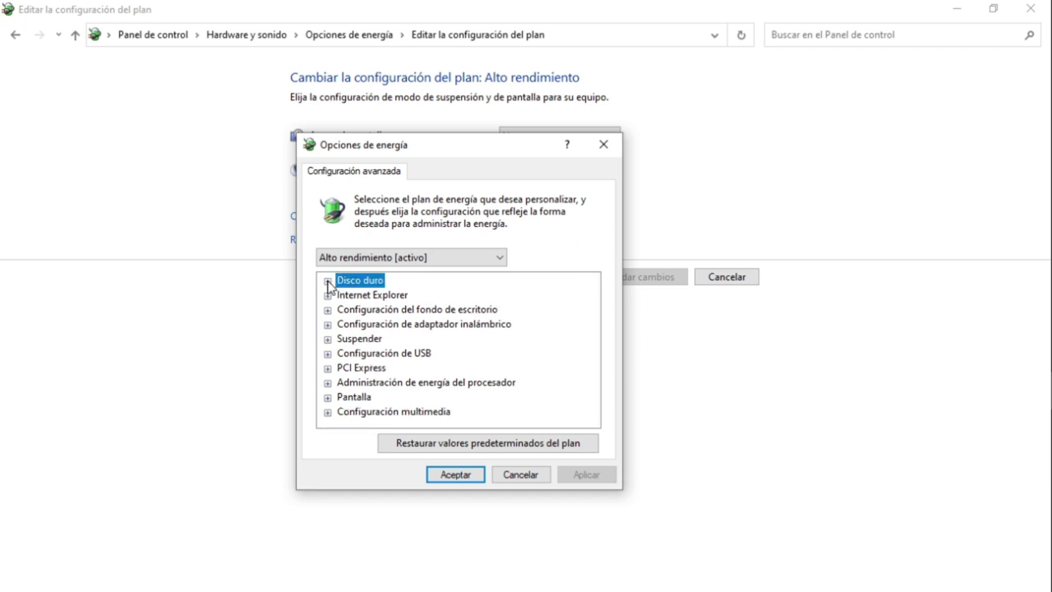
pyautogui.click(327, 281)
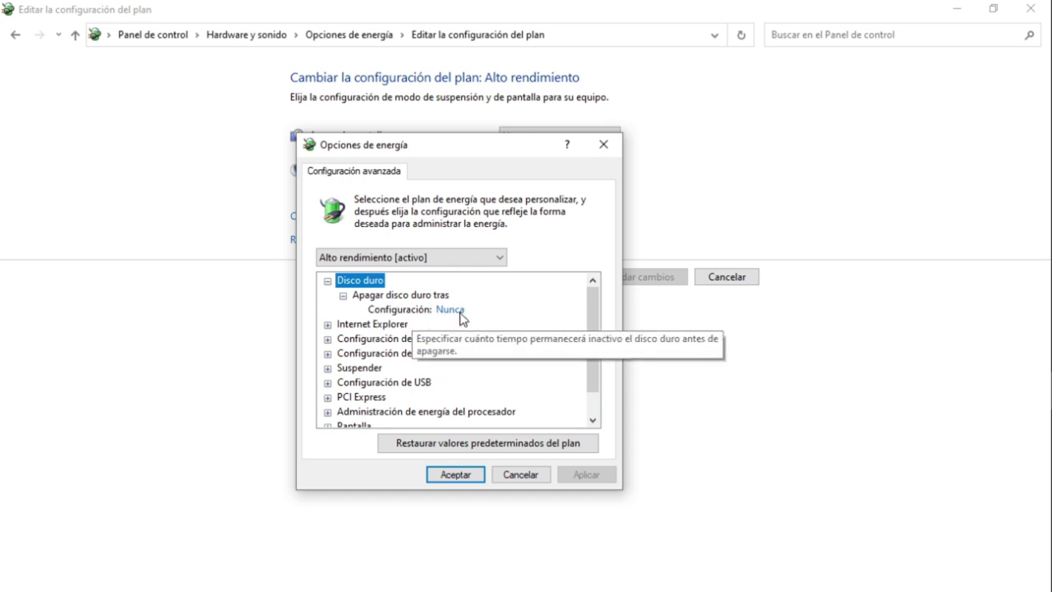
pyautogui.moveTo(598, 304); pyautogui.dragTo(598, 337)
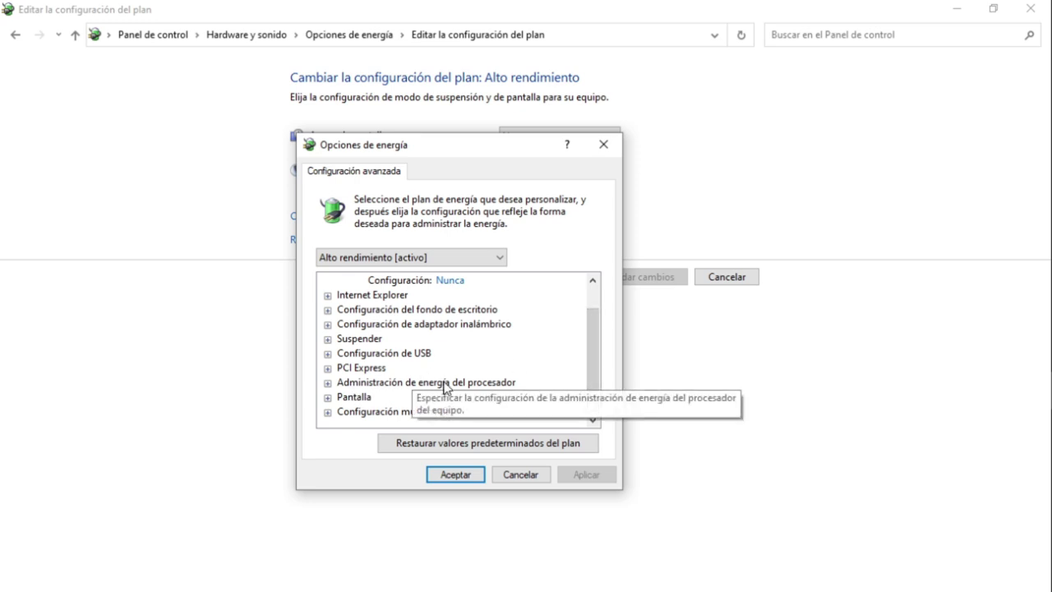
pyautogui.click(328, 383)
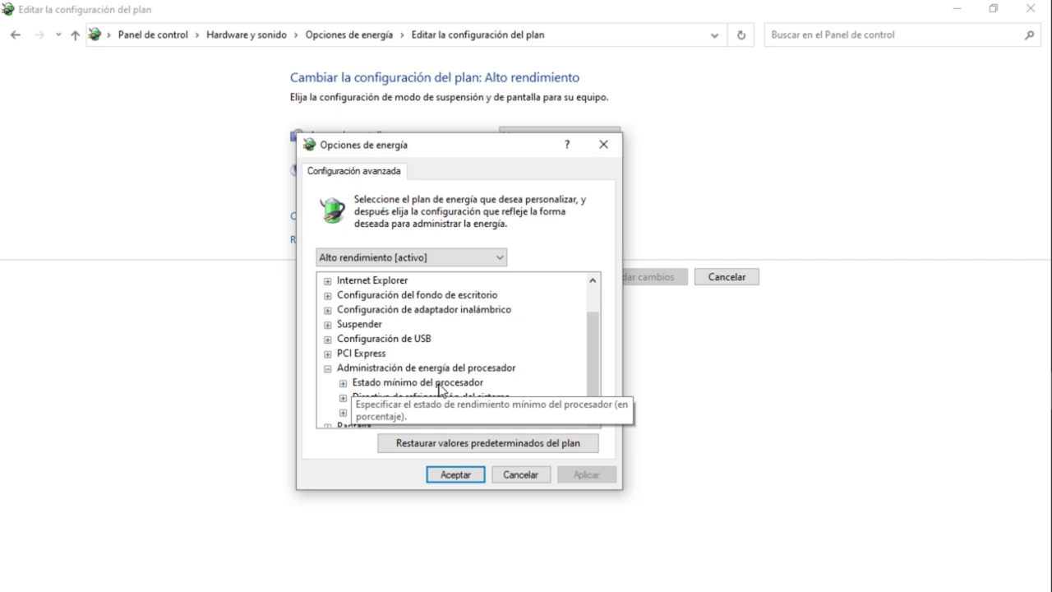
pyautogui.click(342, 383)
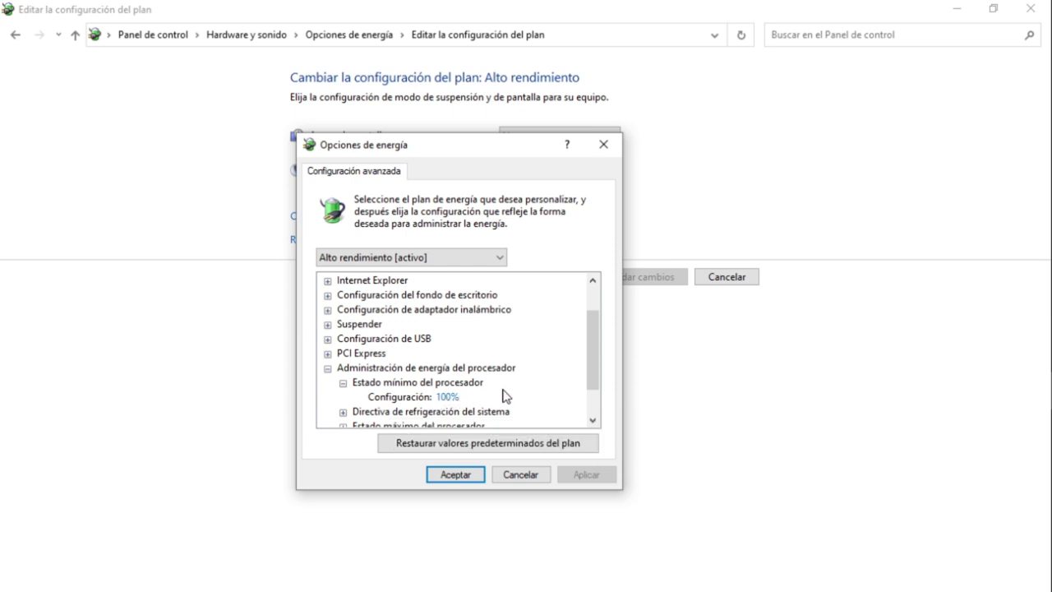
pyautogui.moveTo(594, 337); pyautogui.dragTo(609, 310)
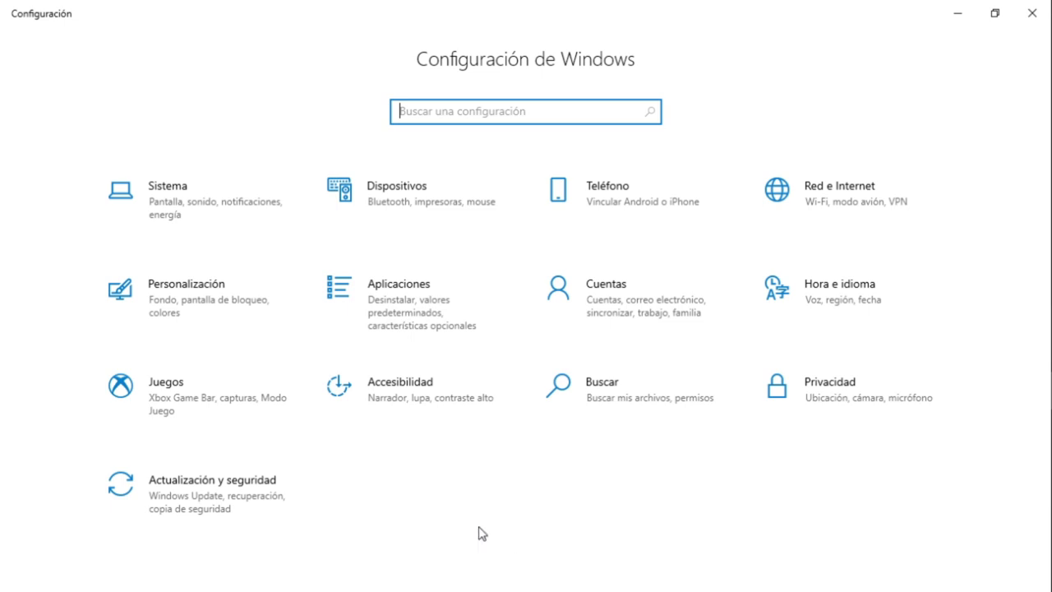
# - Open the Wi-Fi page of the Red e Internet settings to check the wireless state
pyautogui.click(832, 207)
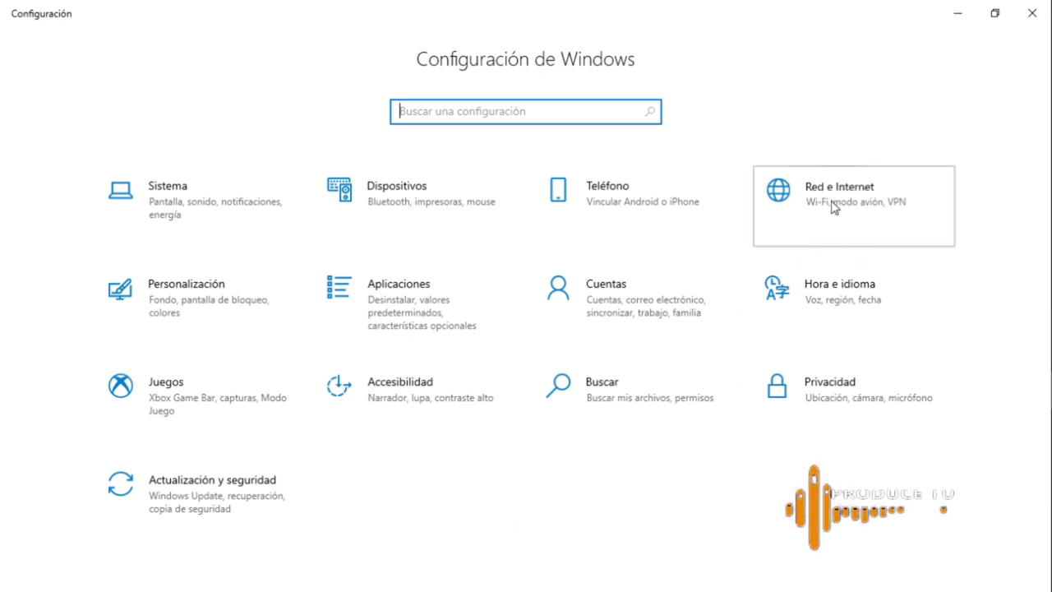
pyautogui.click(109, 226)
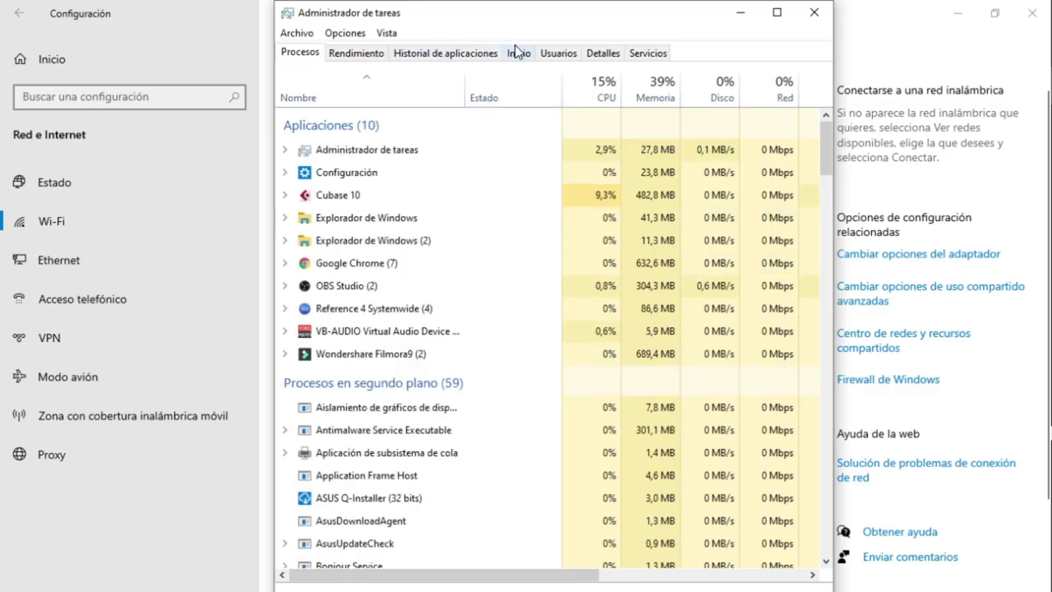
# - Review which programs launch at startup in Task Manager, and close both Task Manager and the Windows settings
pyautogui.click(516, 51)
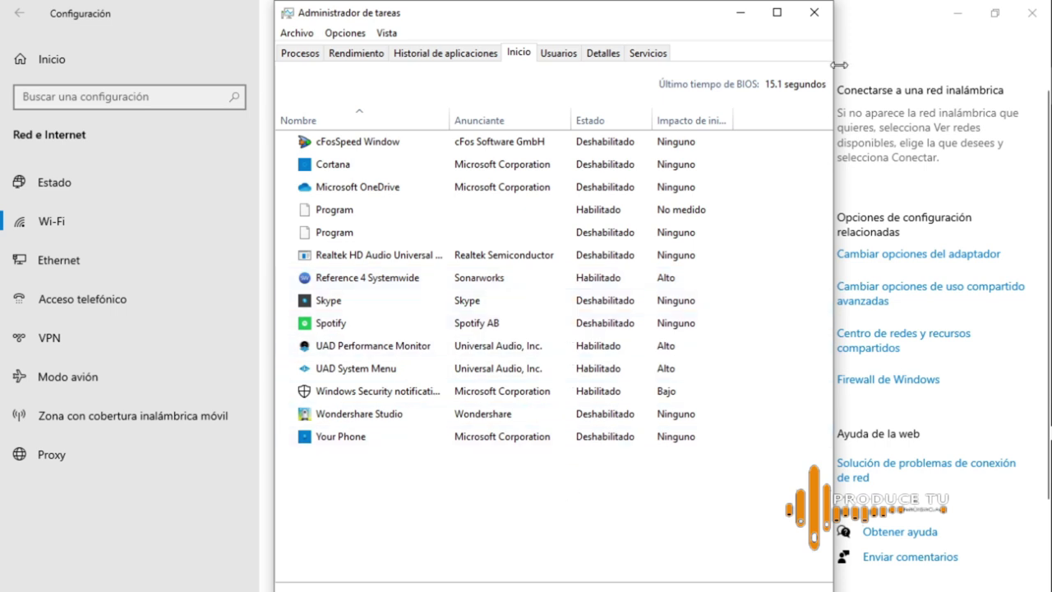
pyautogui.click(813, 12)
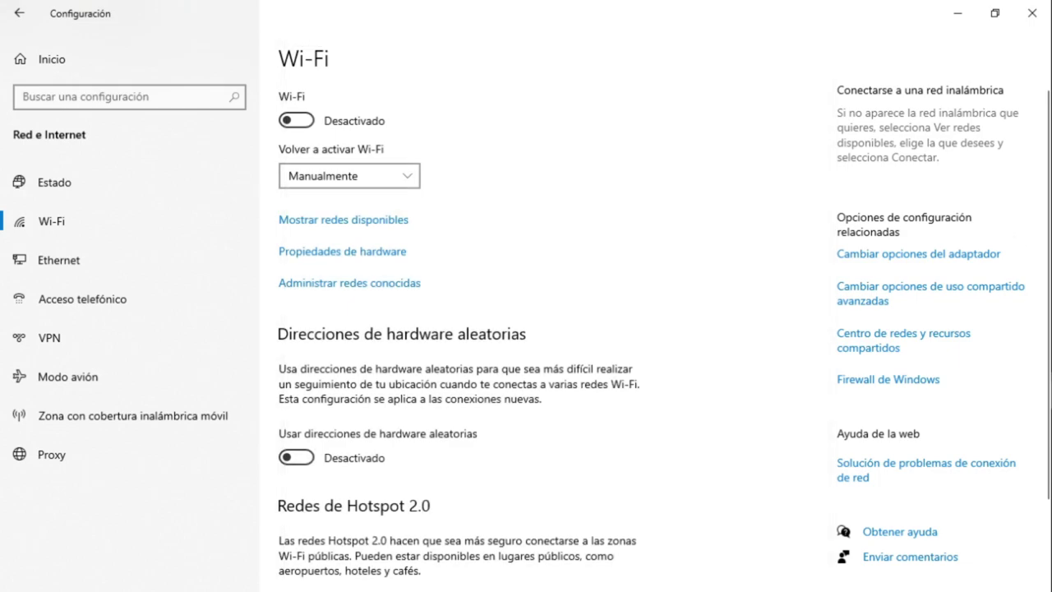
pyautogui.click(1031, 13)
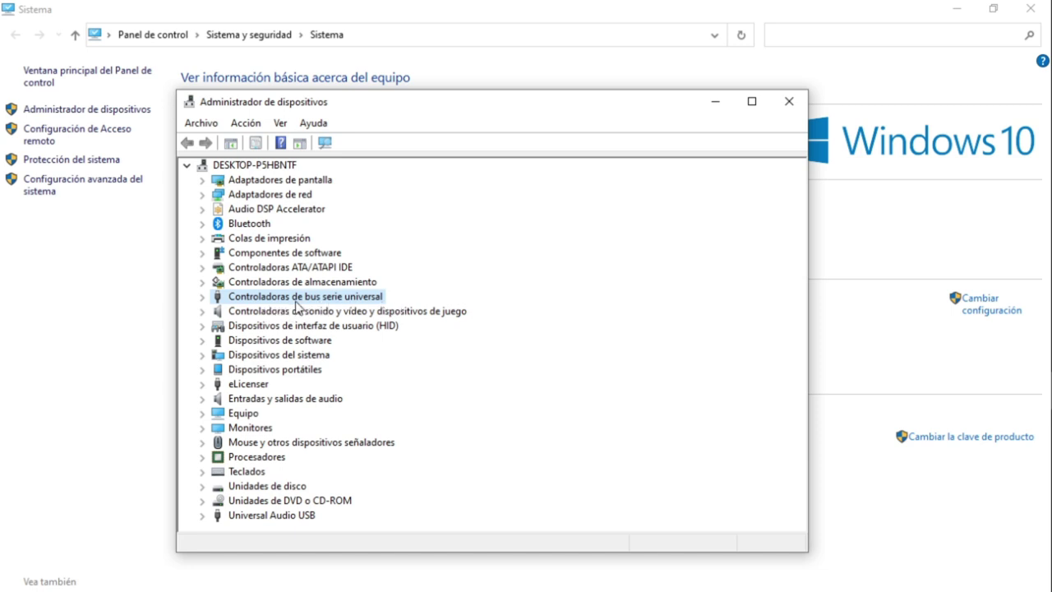
# - Leave "Permitir que el equipo apague este dispositivo para ahorrar energía" unchecked for Concentrador raíz USB (USB 3.0) and accept its properties
pyautogui.click(203, 298)
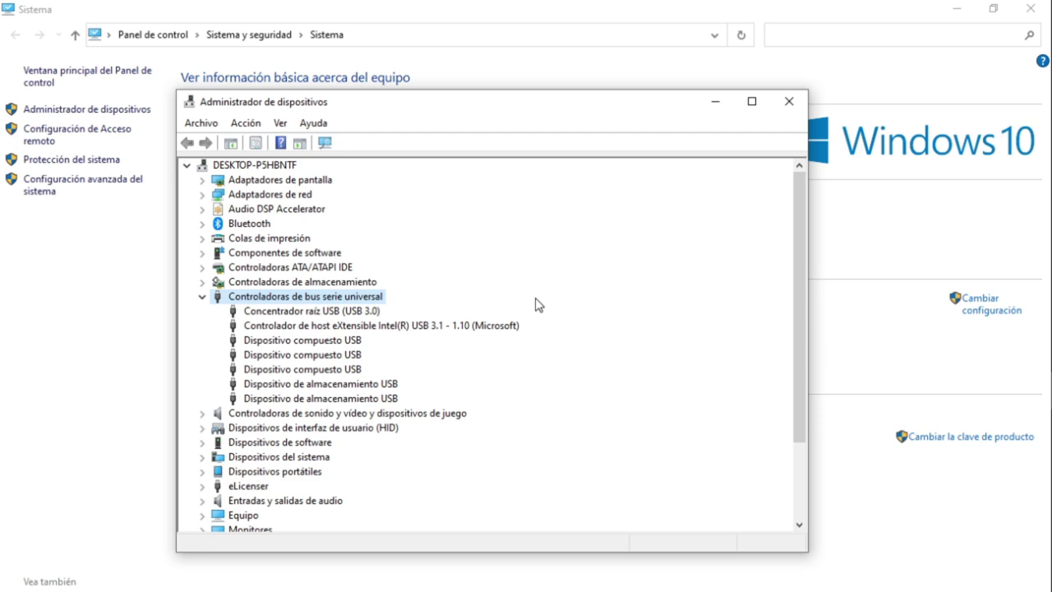
pyautogui.click(347, 312)
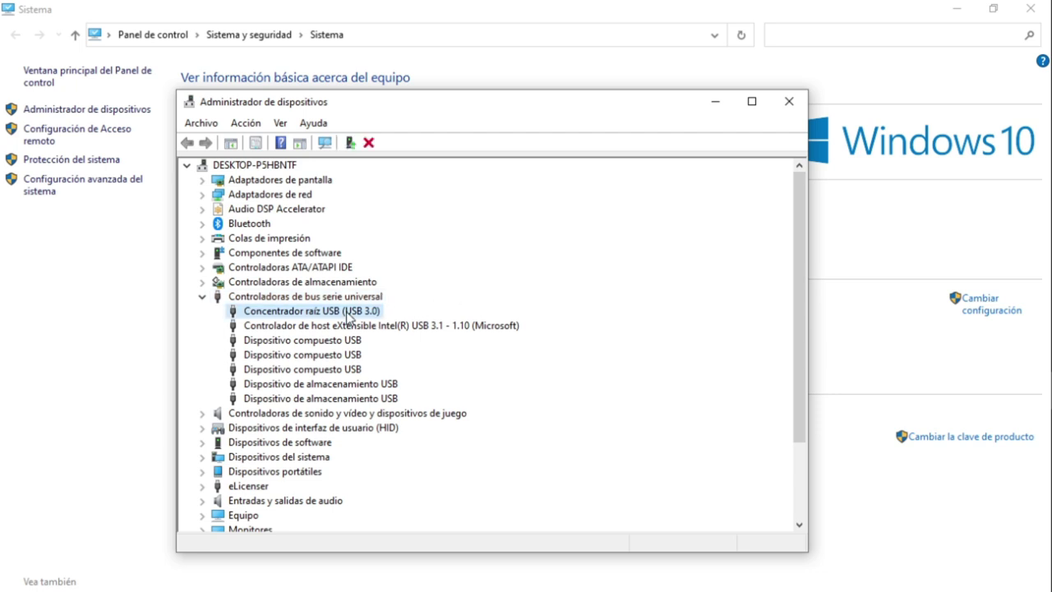
pyautogui.rightClick(348, 316)
pyautogui.click(462, 386)
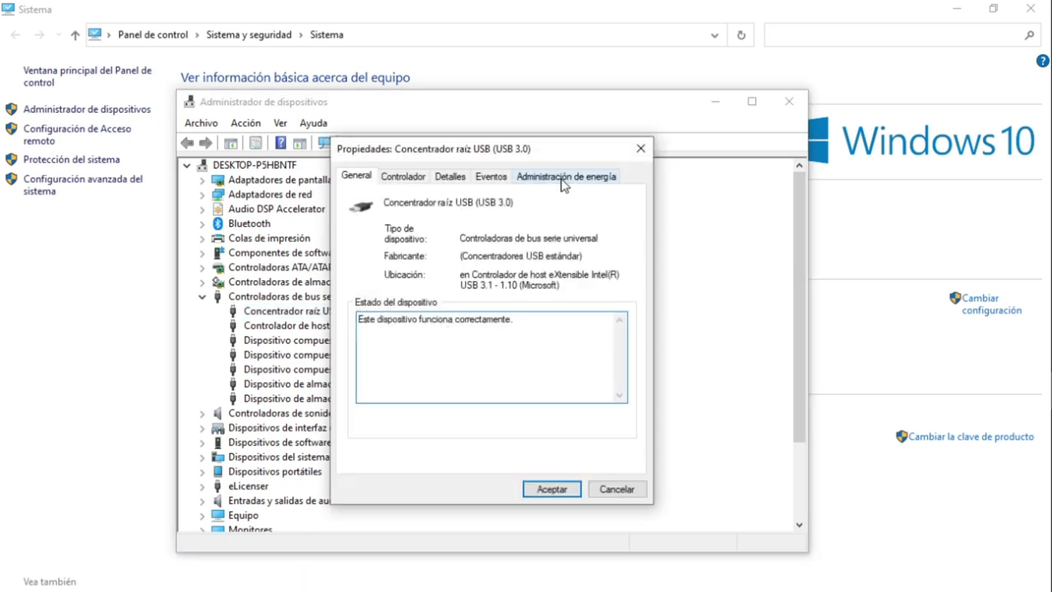
pyautogui.click(564, 179)
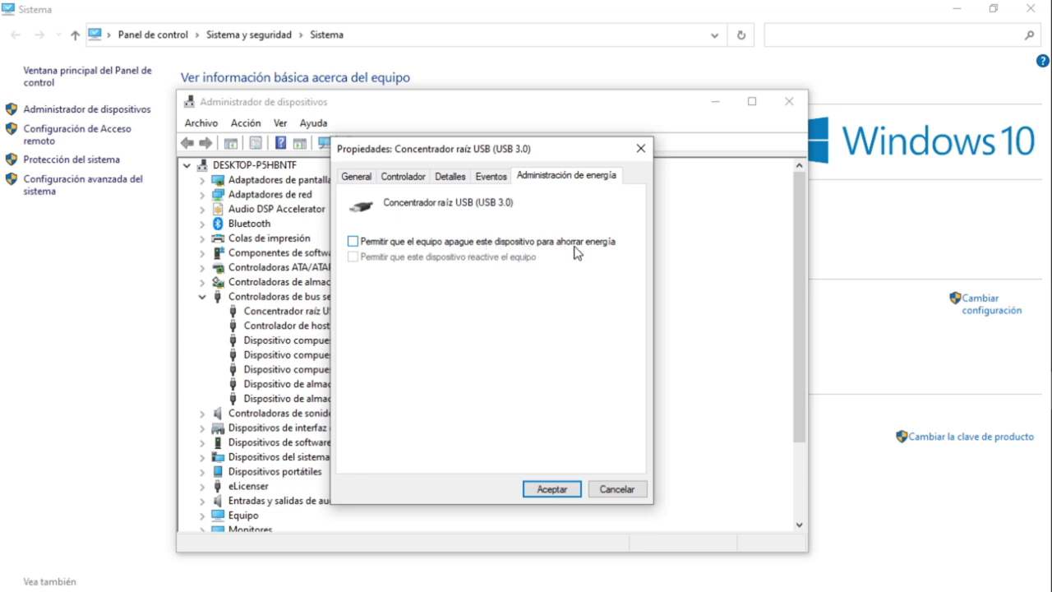
pyautogui.click(353, 241)
pyautogui.click(354, 241)
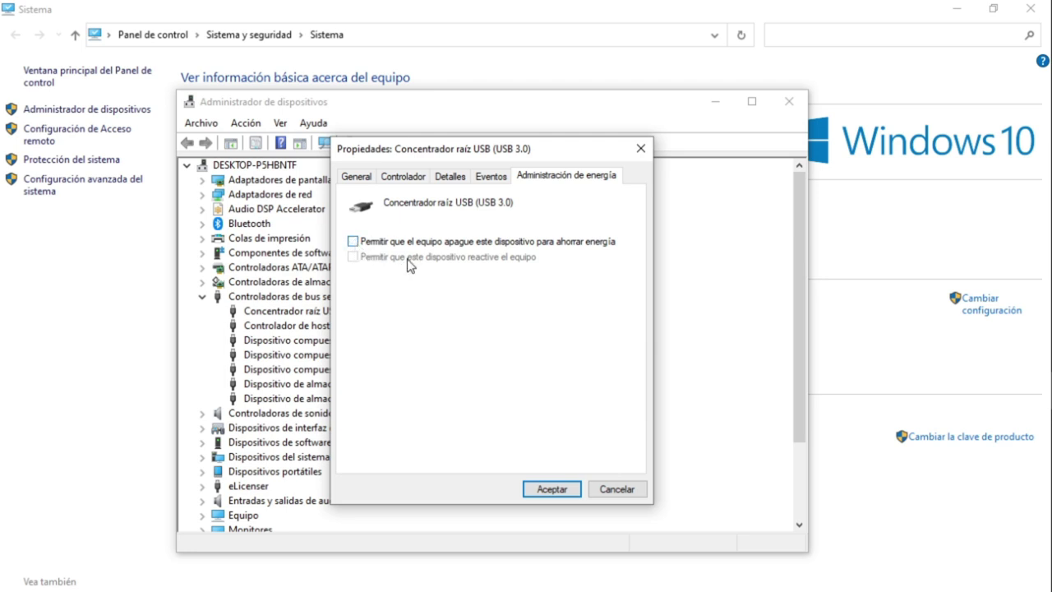
pyautogui.click(552, 490)
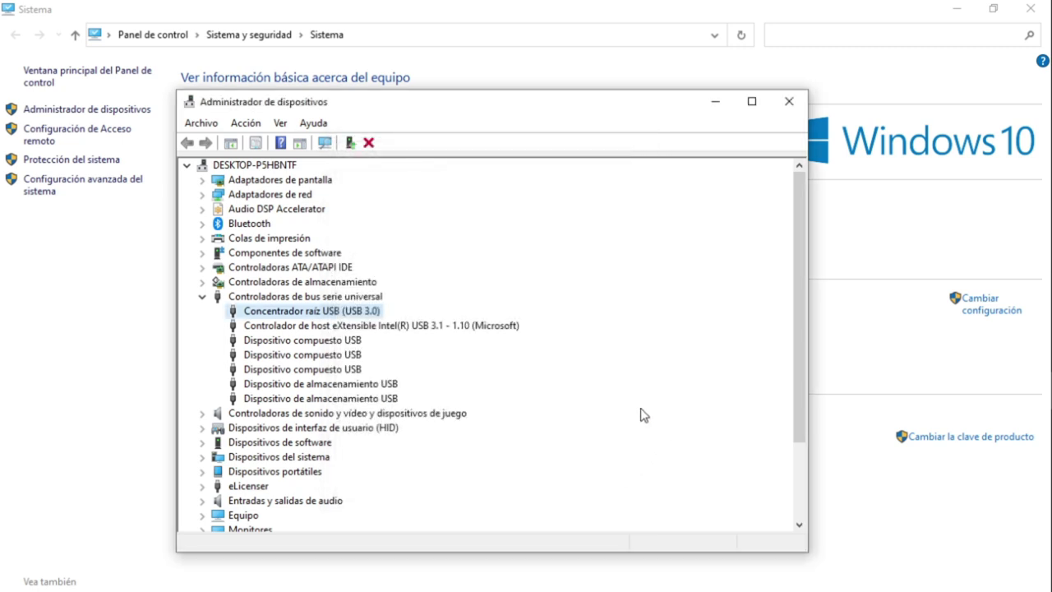